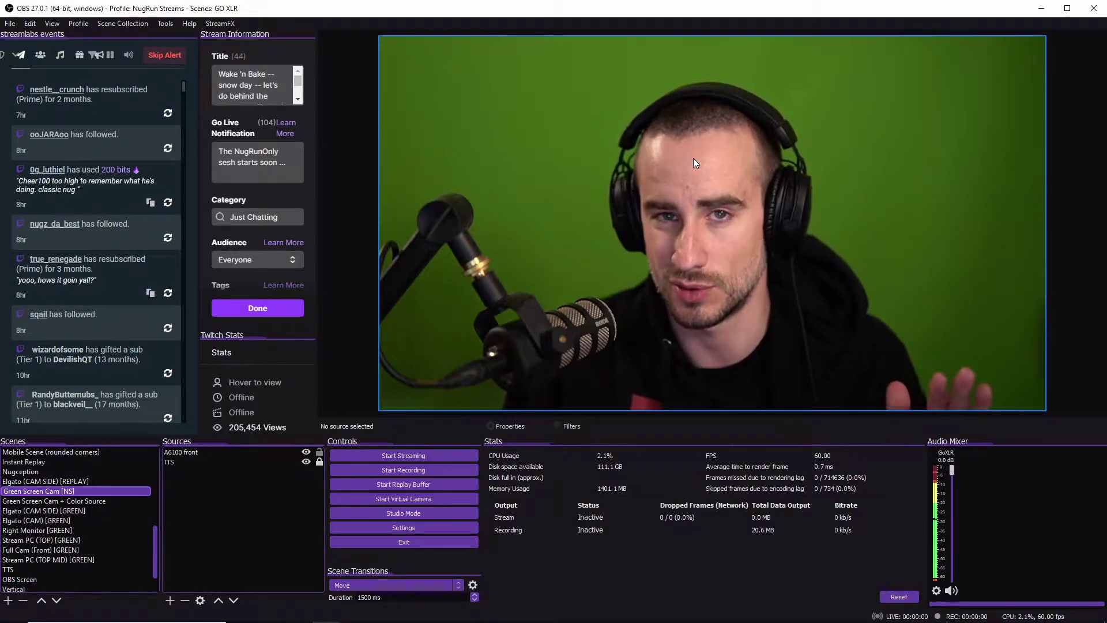
# - Add a Chroma Key effect filter with its default name to the Green Screen Cam [NS] scene
pyautogui.click(286, 470)
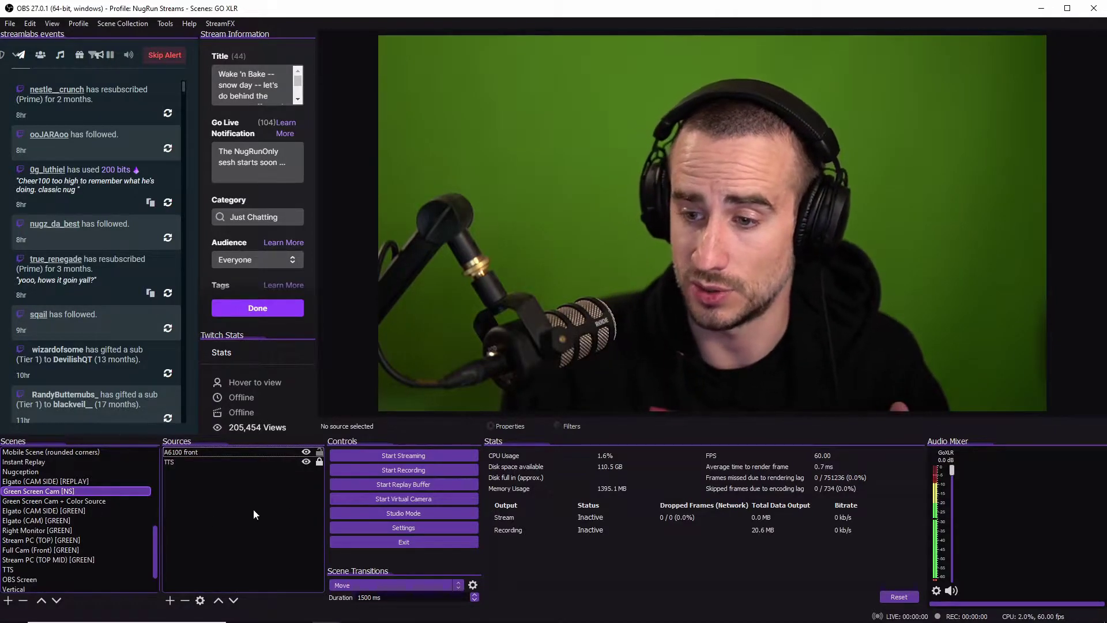
pyautogui.rightClick(85, 493)
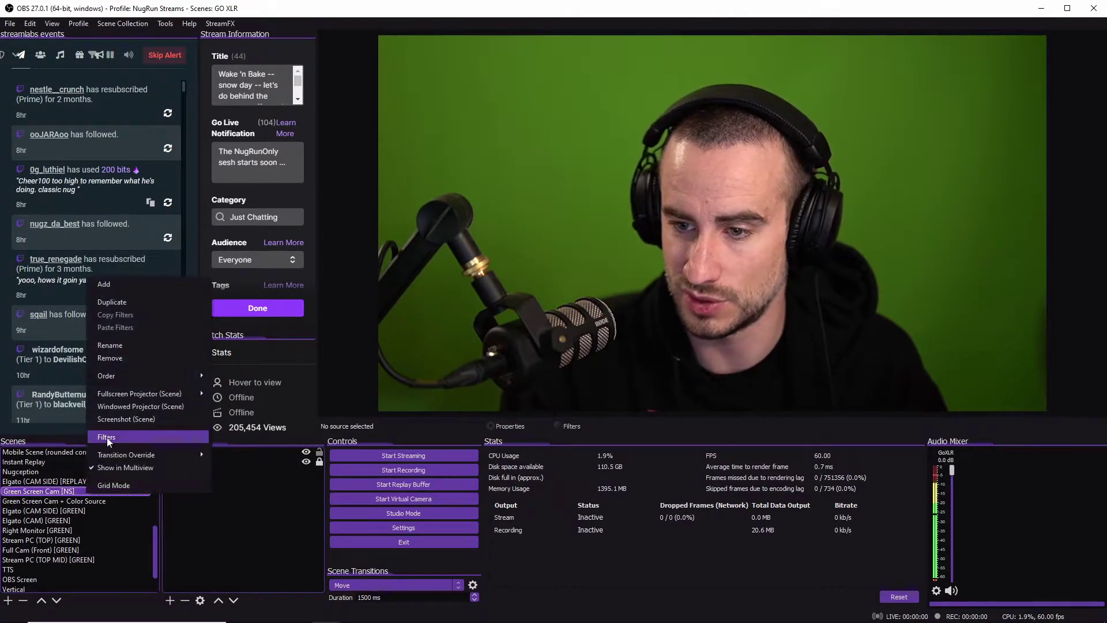
pyautogui.click(106, 437)
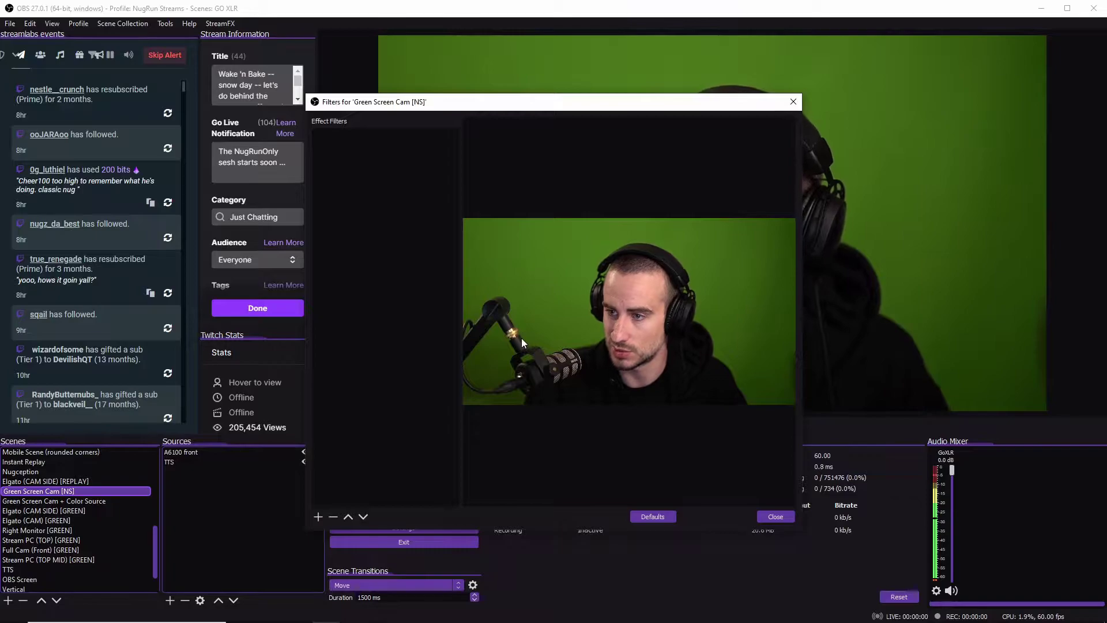
pyautogui.click(317, 517)
pyautogui.click(349, 287)
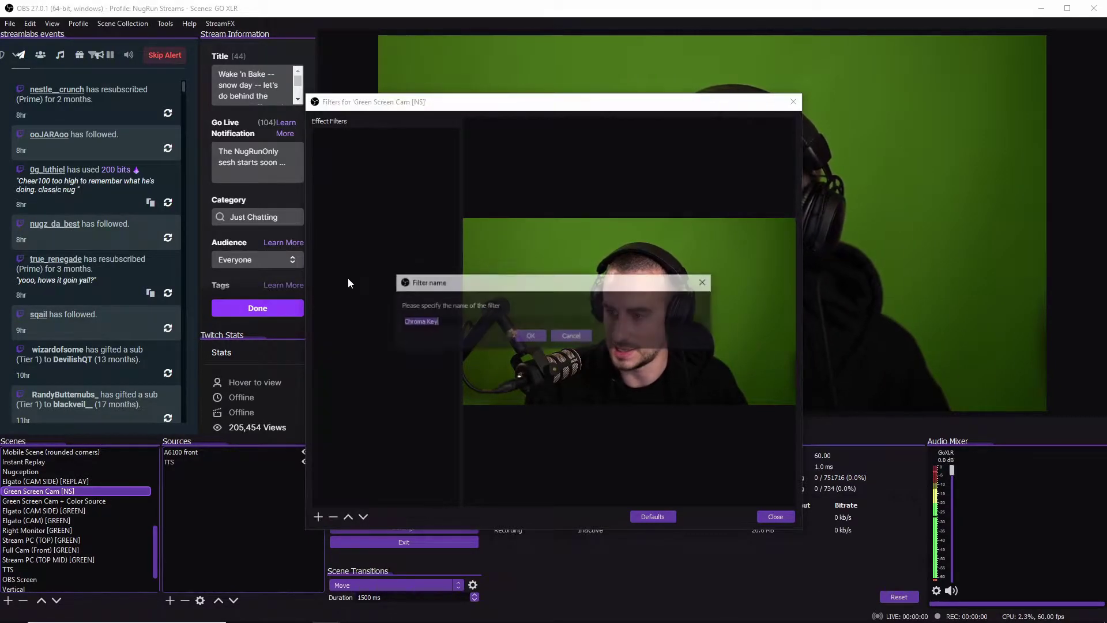
pyautogui.click(531, 336)
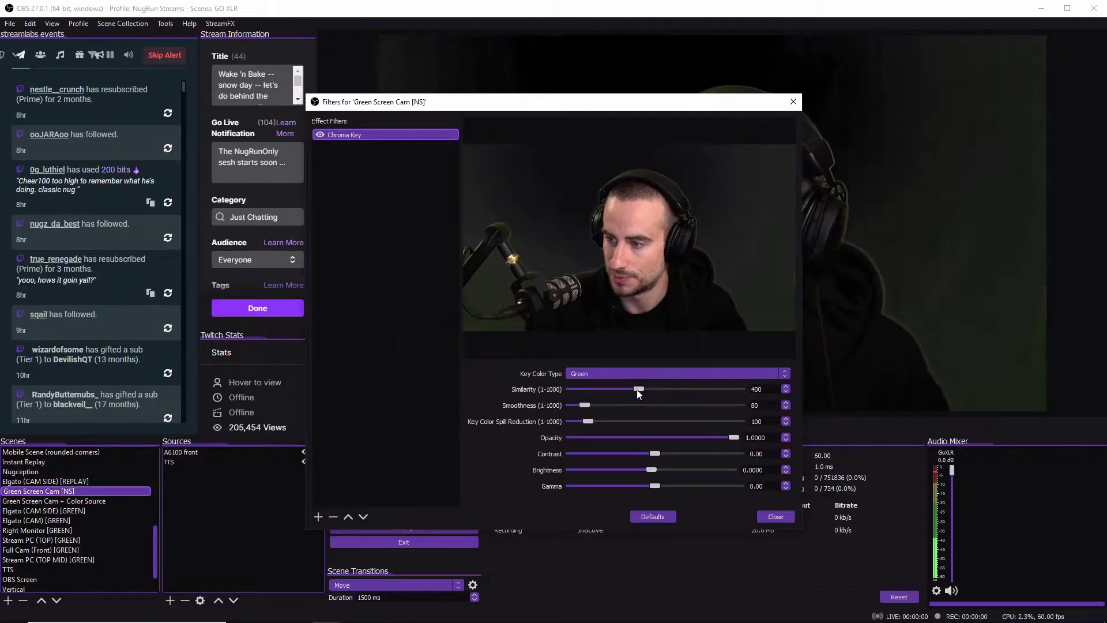
# - Set the Chroma Key filter's Similarity, Smoothness and Key Color Spill Reduction all to 1, keeping the scene preview uncovered
pyautogui.moveTo(637, 388); pyautogui.dragTo(554, 421)
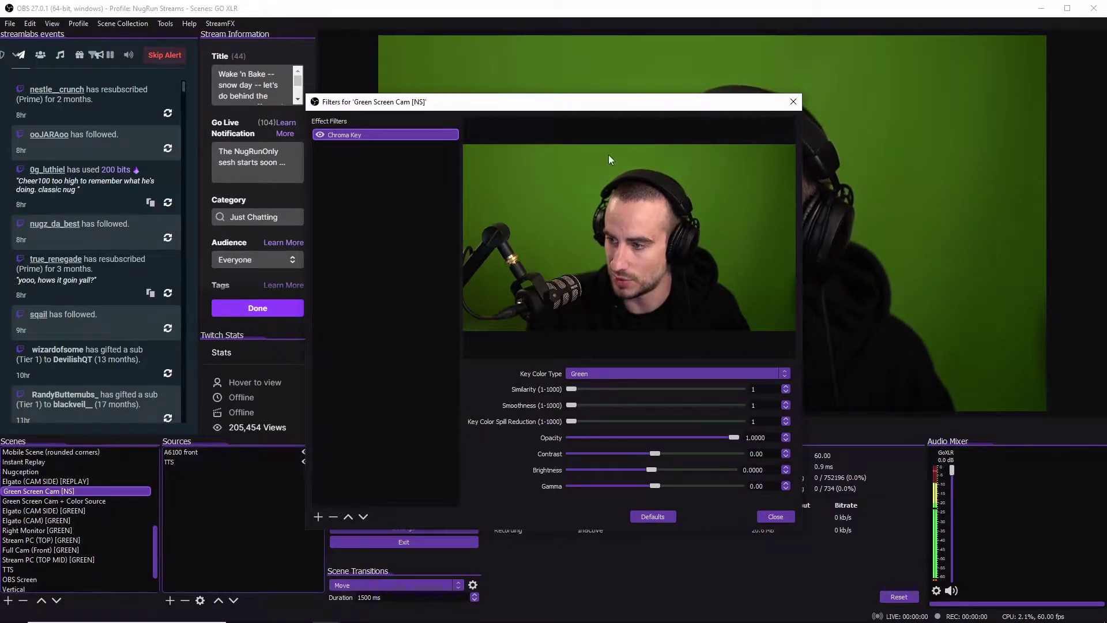
pyautogui.moveTo(612, 103); pyautogui.dragTo(403, 90)
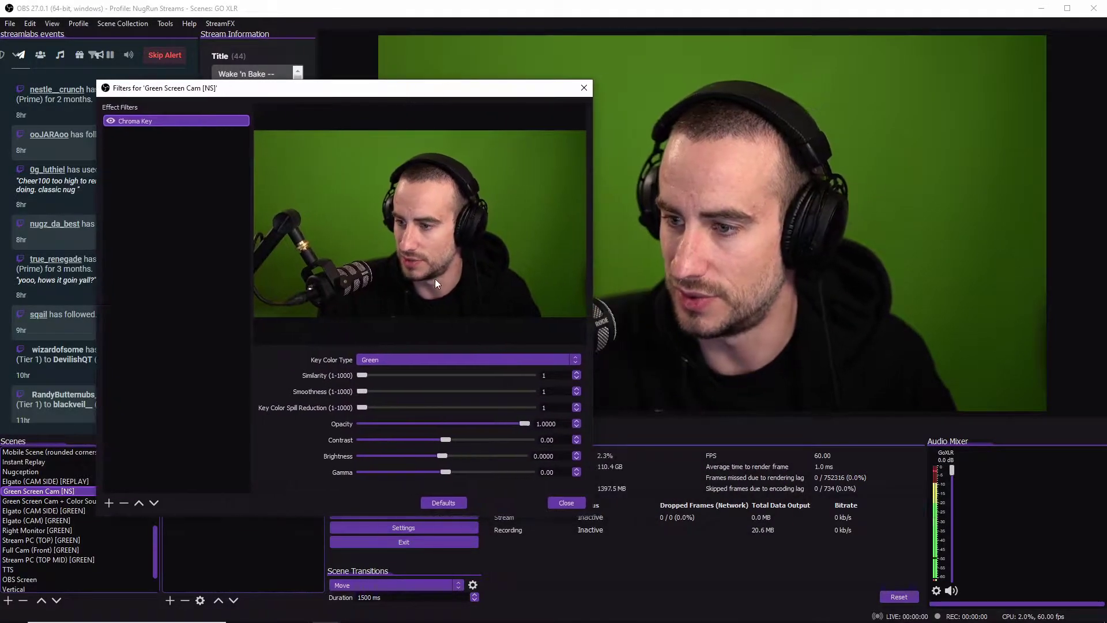
# - Switch the key color type to Custom and sample the dark green backdrop from the screen as key color #2a4909
pyautogui.click(396, 361)
pyautogui.click(379, 388)
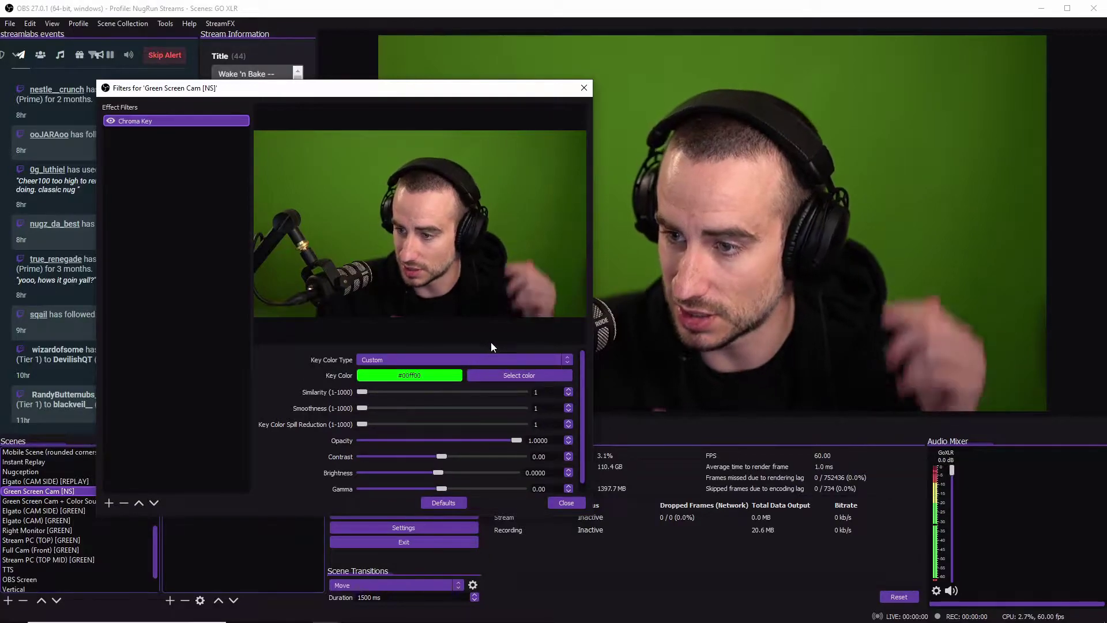
pyautogui.click(489, 376)
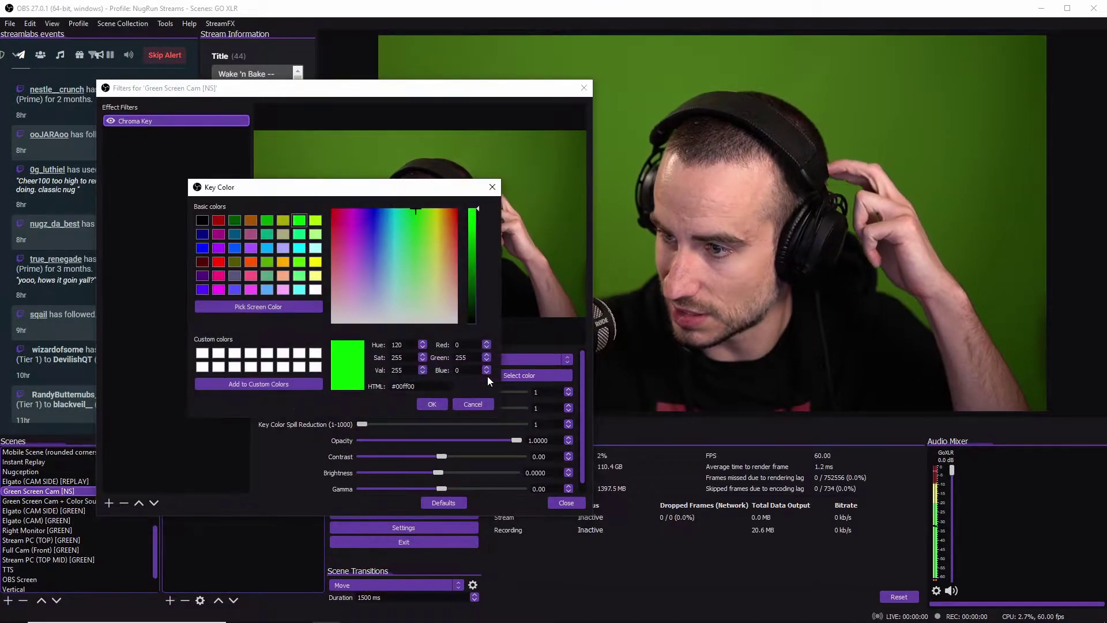
pyautogui.click(286, 306)
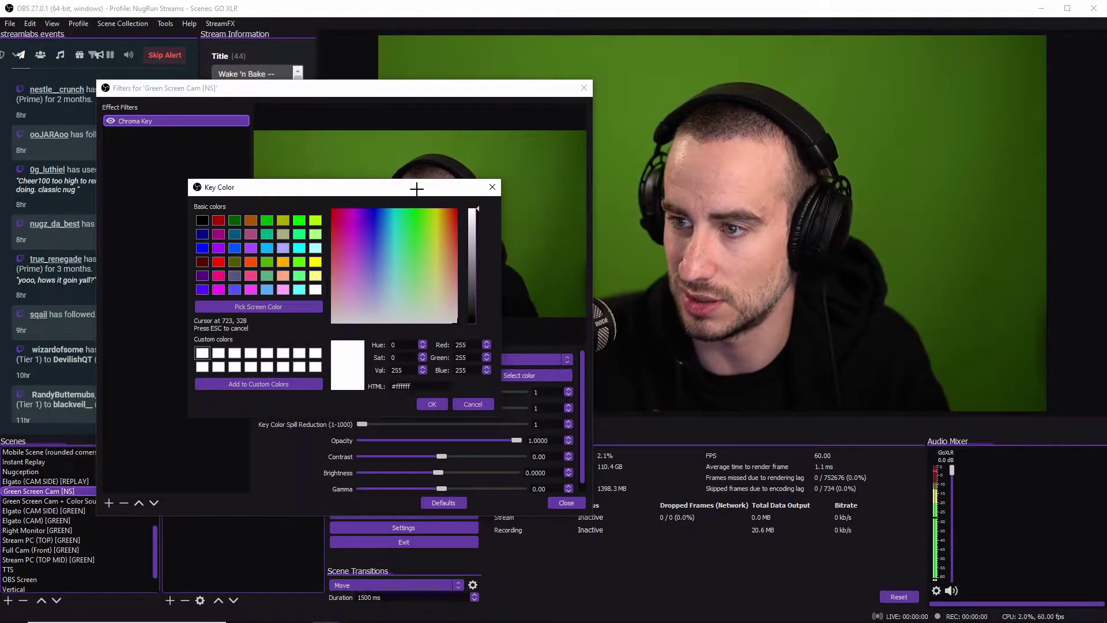
pyautogui.click(395, 219)
pyautogui.moveTo(395, 190); pyautogui.dragTo(340, 377)
pyautogui.click(312, 472)
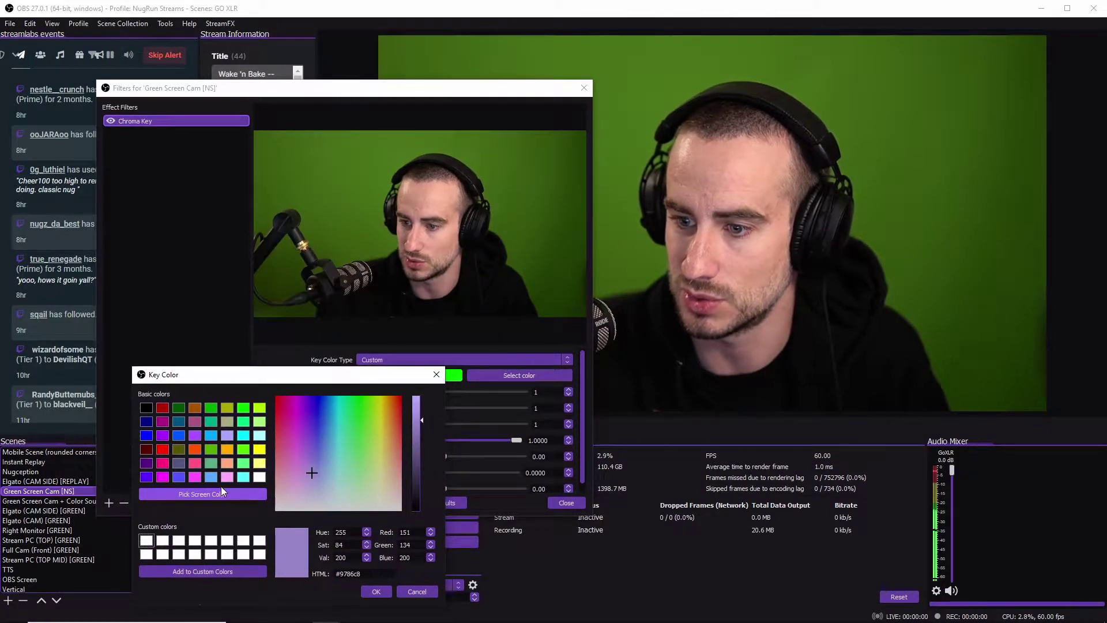
pyautogui.click(208, 493)
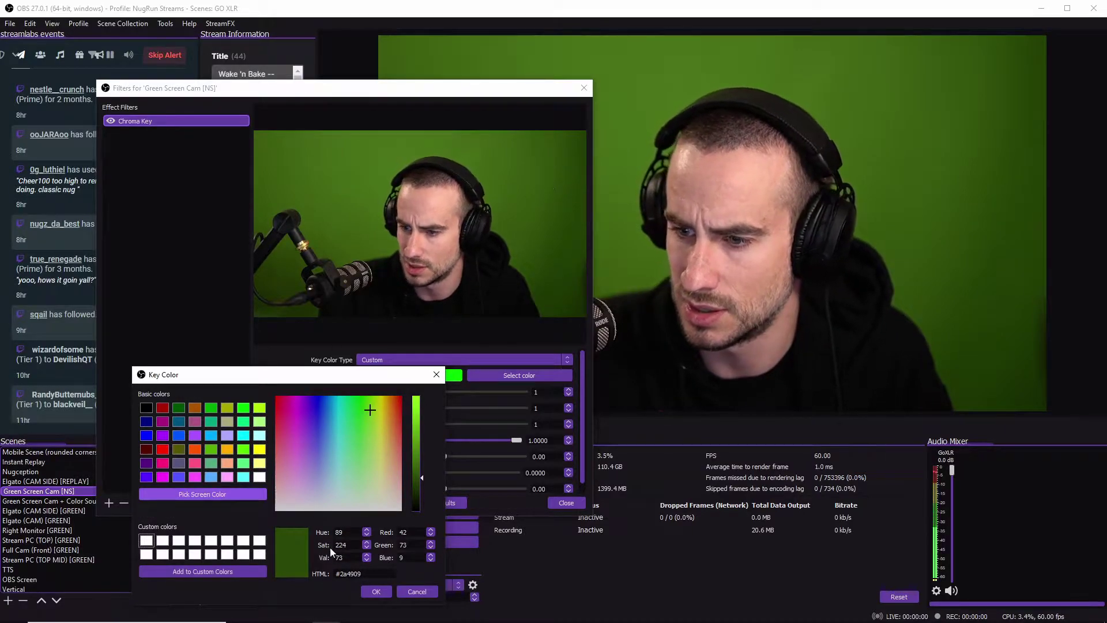
pyautogui.click(375, 591)
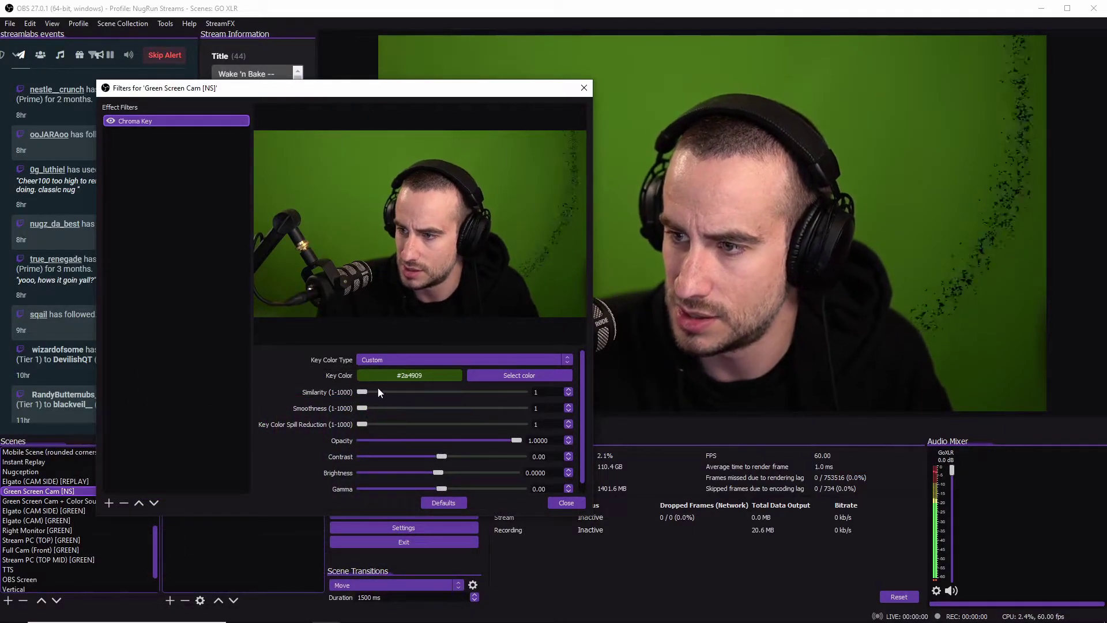
# - Set the Chroma Key filter's Smoothness to 25
pyautogui.moveTo(362, 407); pyautogui.dragTo(365, 407)
pyautogui.click(568, 404)
pyautogui.click(569, 404)
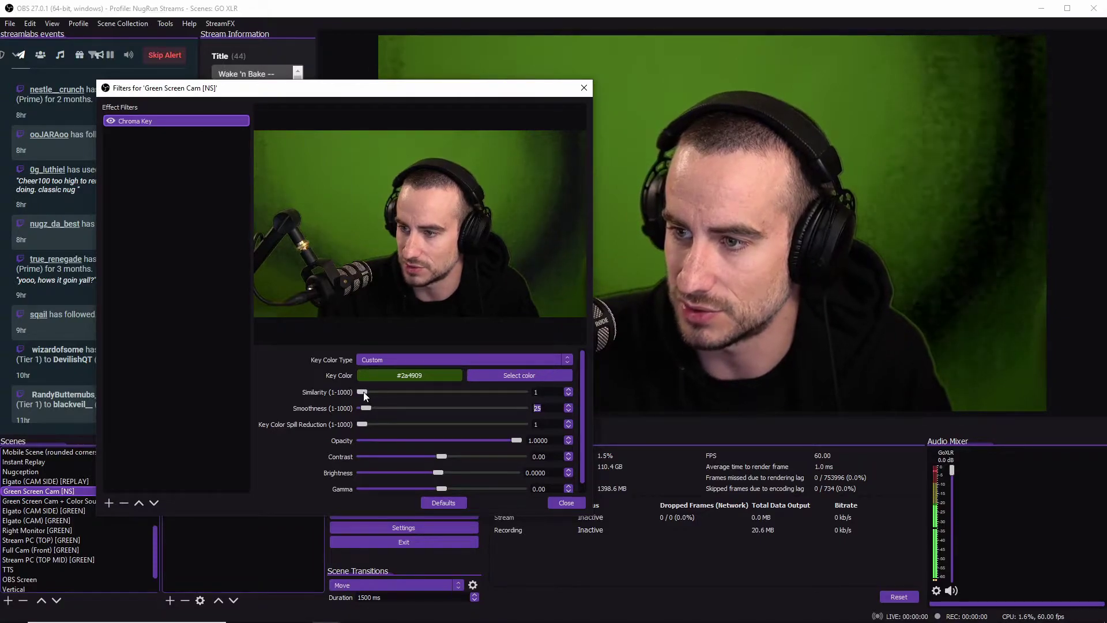
# - Fine-tune the Chroma Key filter's Similarity to 55 and close the filter settings
pyautogui.moveTo(363, 392); pyautogui.dragTo(371, 392)
pyautogui.click(567, 391)
pyautogui.click(568, 392)
pyautogui.click(567, 391)
pyautogui.click(567, 391)
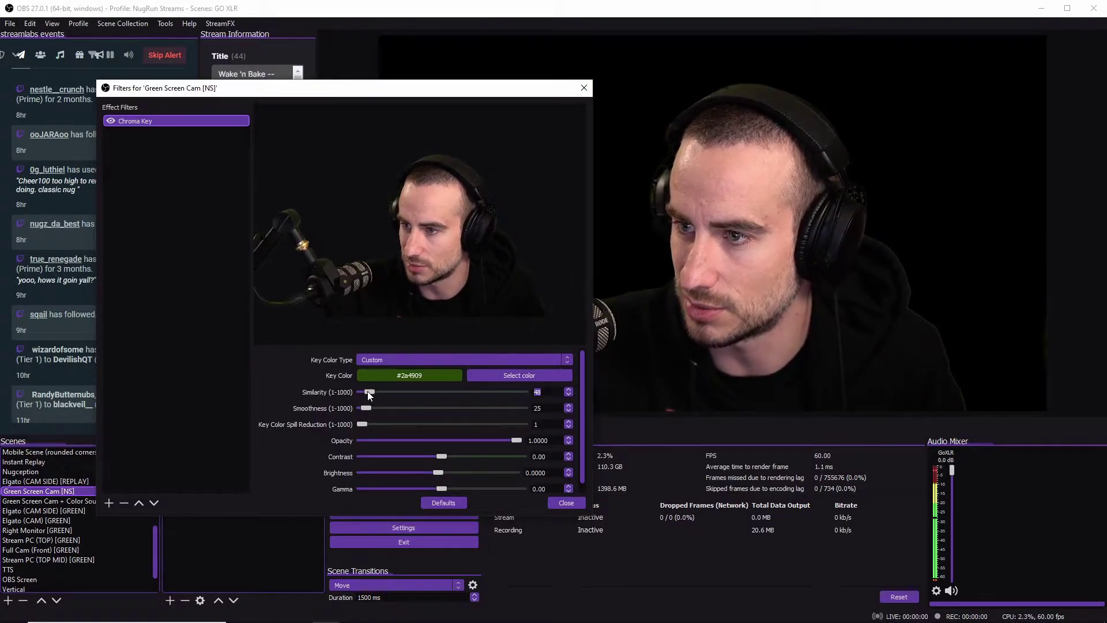
pyautogui.moveTo(368, 392); pyautogui.dragTo(372, 389)
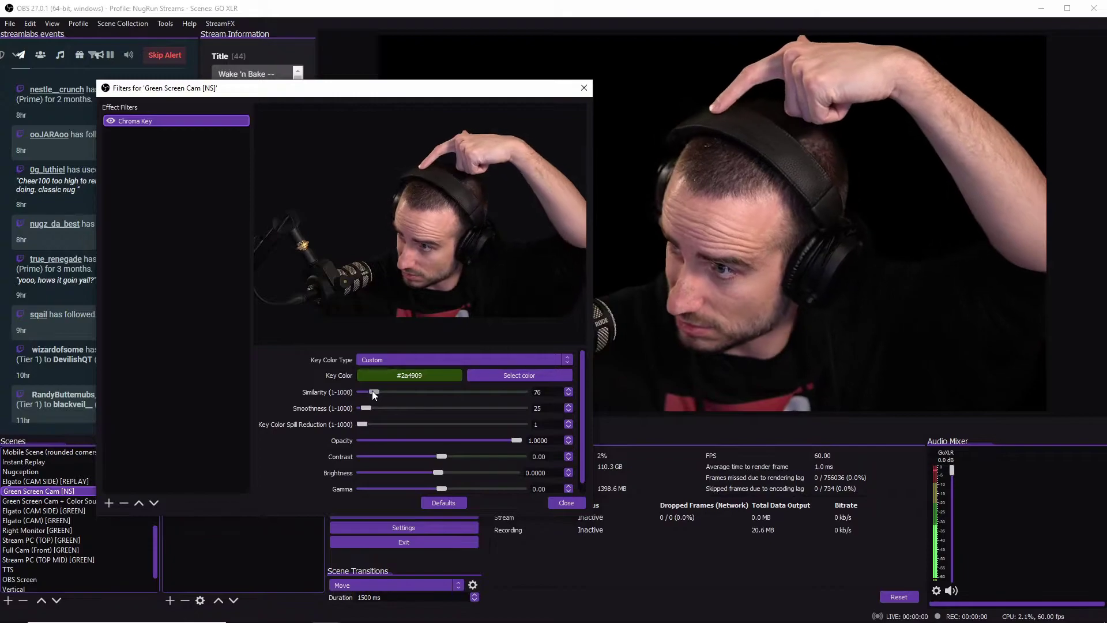
pyautogui.moveTo(372, 389); pyautogui.dragTo(368, 391)
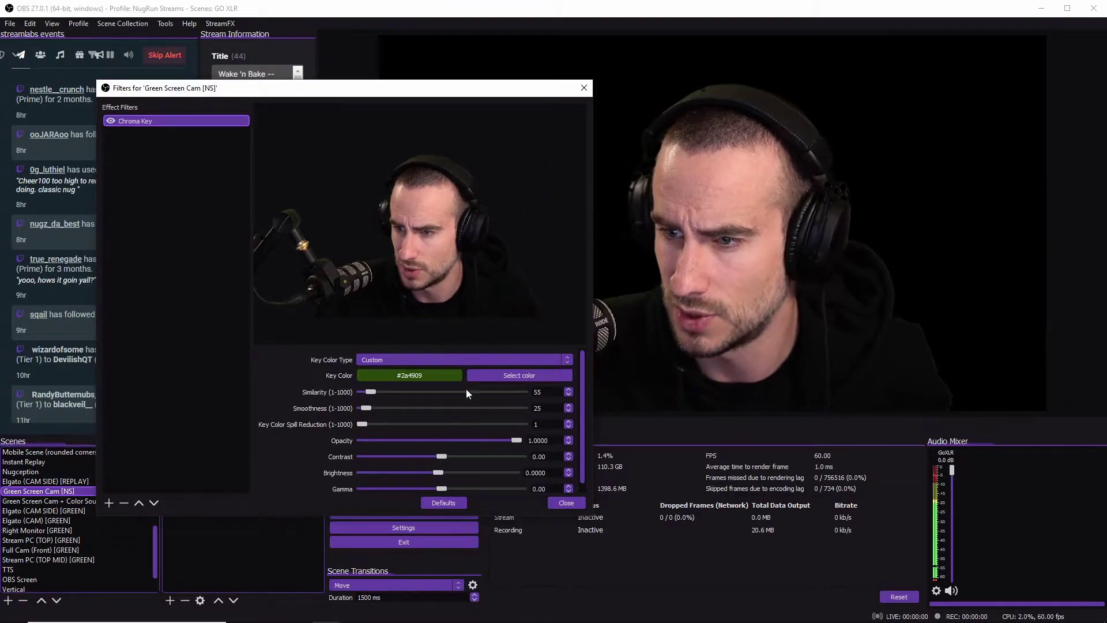
pyautogui.click(579, 502)
# - Crop a thin strip off the right edge of the A6100 front camera source and deselect it
pyautogui.click(815, 226)
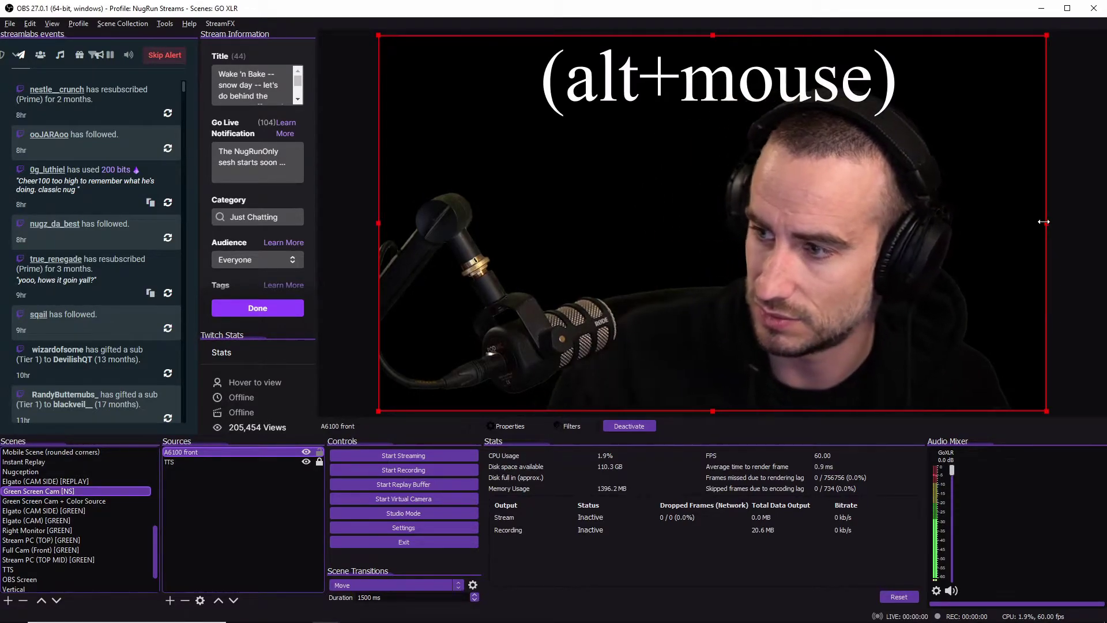
pyautogui.moveTo(1043, 222); pyautogui.dragTo(1040, 222)
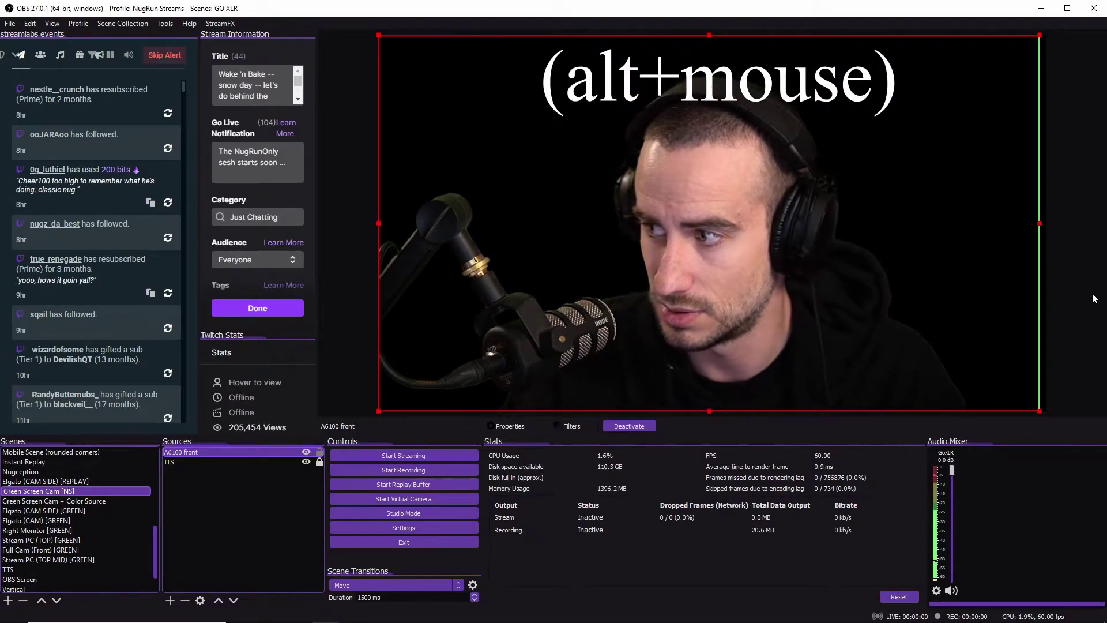
pyautogui.click(1080, 283)
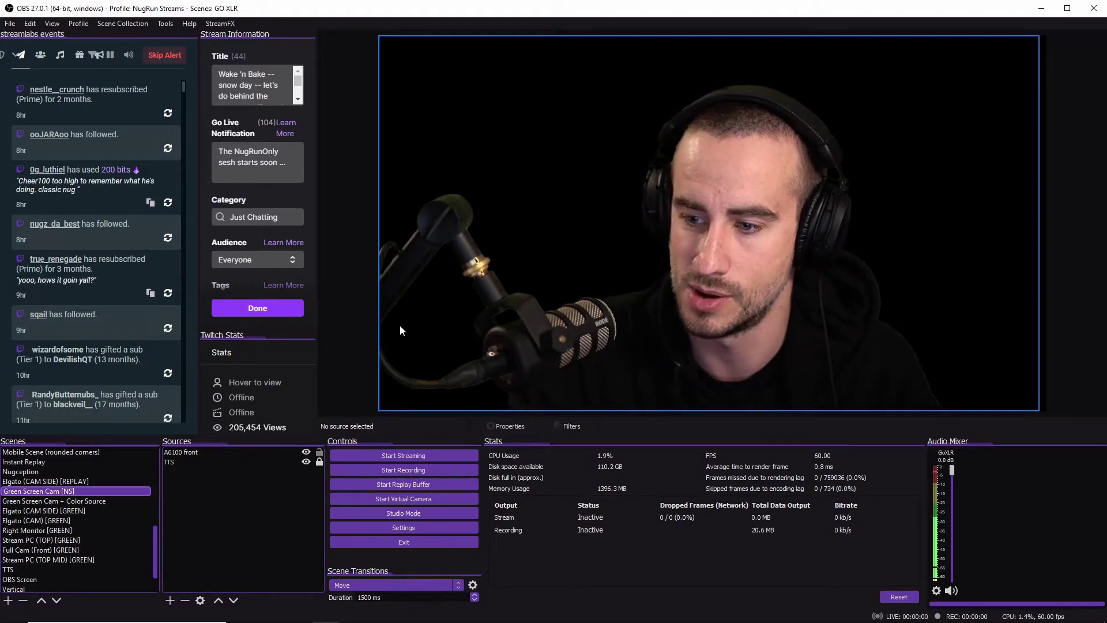
# - Reopen the Green Screen Cam [NS] scene's filters and toggle the Chroma Key repeatedly to compare the picture with and without it
pyautogui.scroll(2, 78, 519)
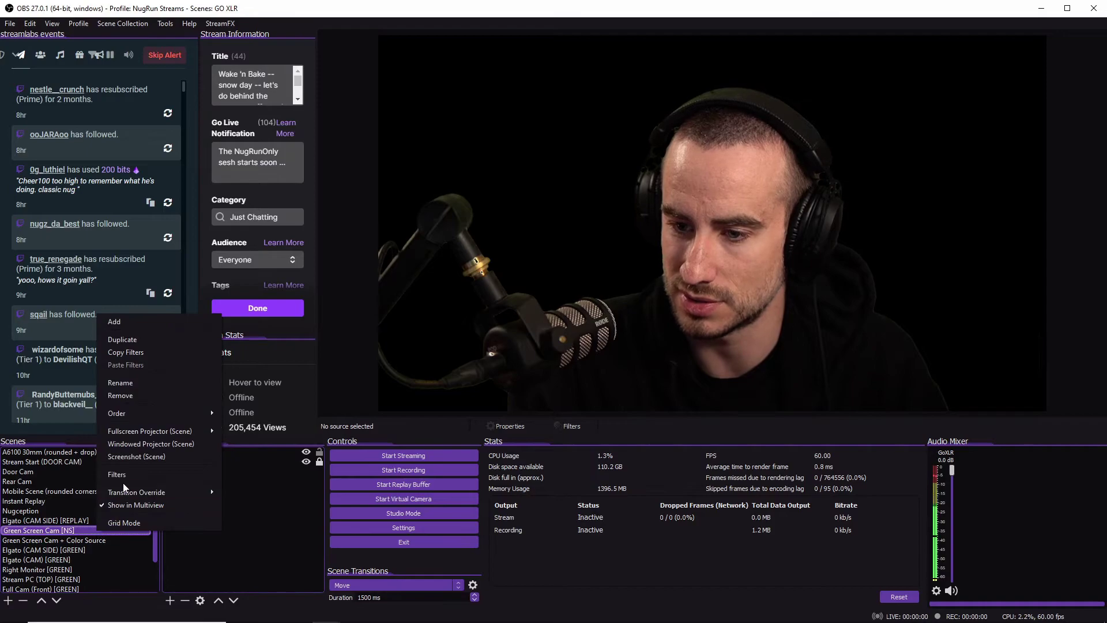
pyautogui.click(124, 474)
pyautogui.click(319, 134)
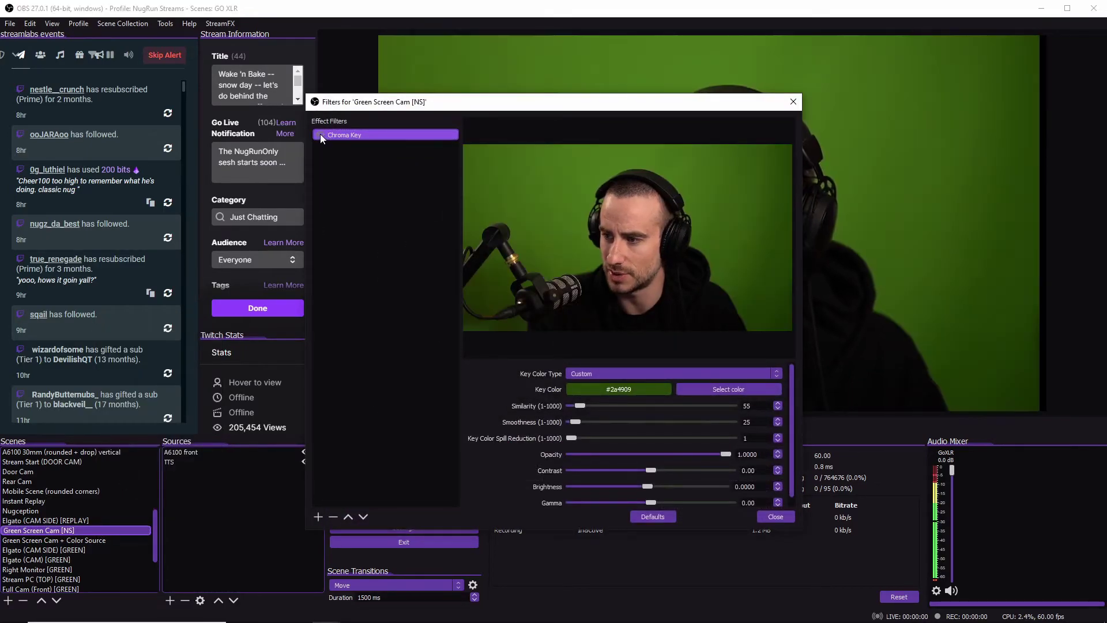
pyautogui.moveTo(403, 103); pyautogui.dragTo(119, 172)
pyautogui.click(36, 204)
pyautogui.click(36, 204)
pyautogui.click(36, 204)
pyautogui.click(37, 204)
pyautogui.click(36, 204)
pyautogui.click(37, 204)
pyautogui.click(36, 204)
pyautogui.click(37, 204)
pyautogui.click(37, 204)
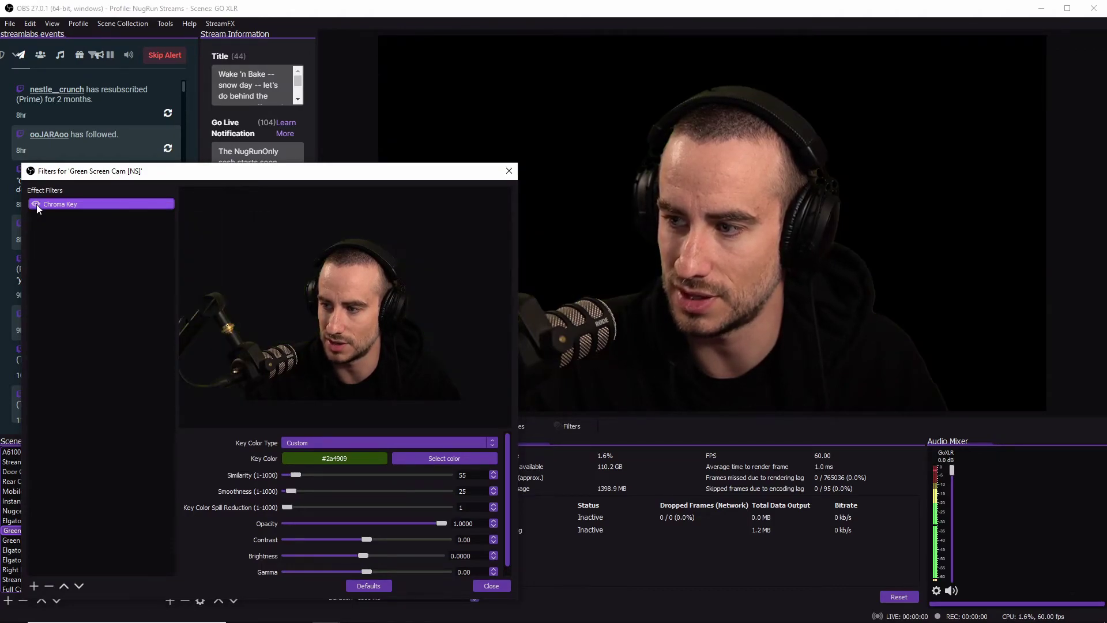
pyautogui.click(36, 204)
pyautogui.click(36, 204)
pyautogui.click(36, 204)
pyautogui.click(36, 204)
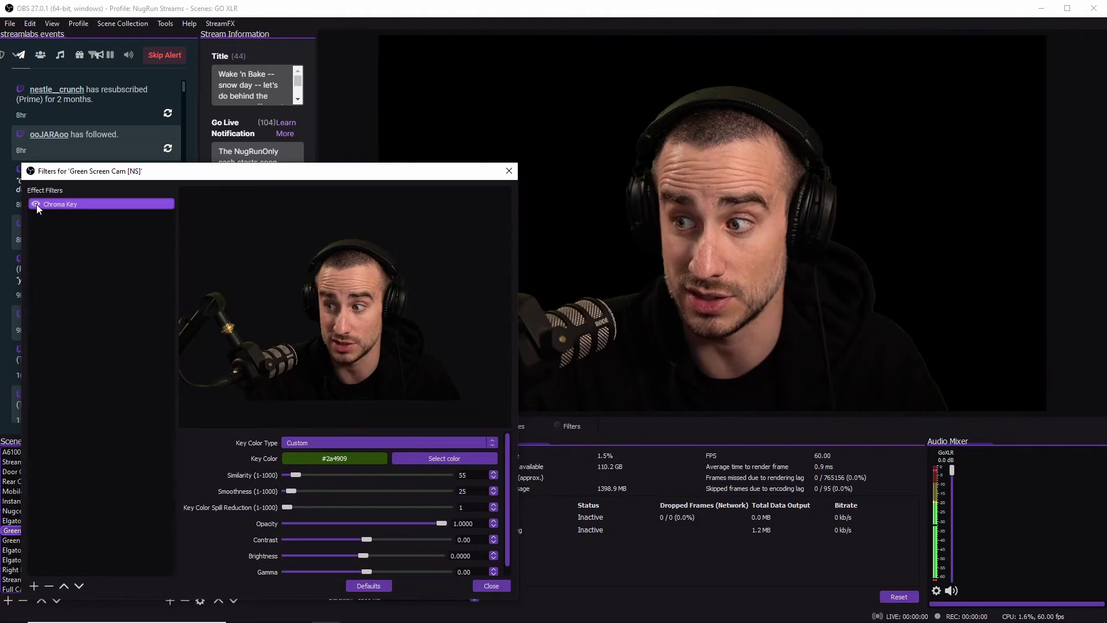
pyautogui.click(37, 204)
pyautogui.click(37, 204)
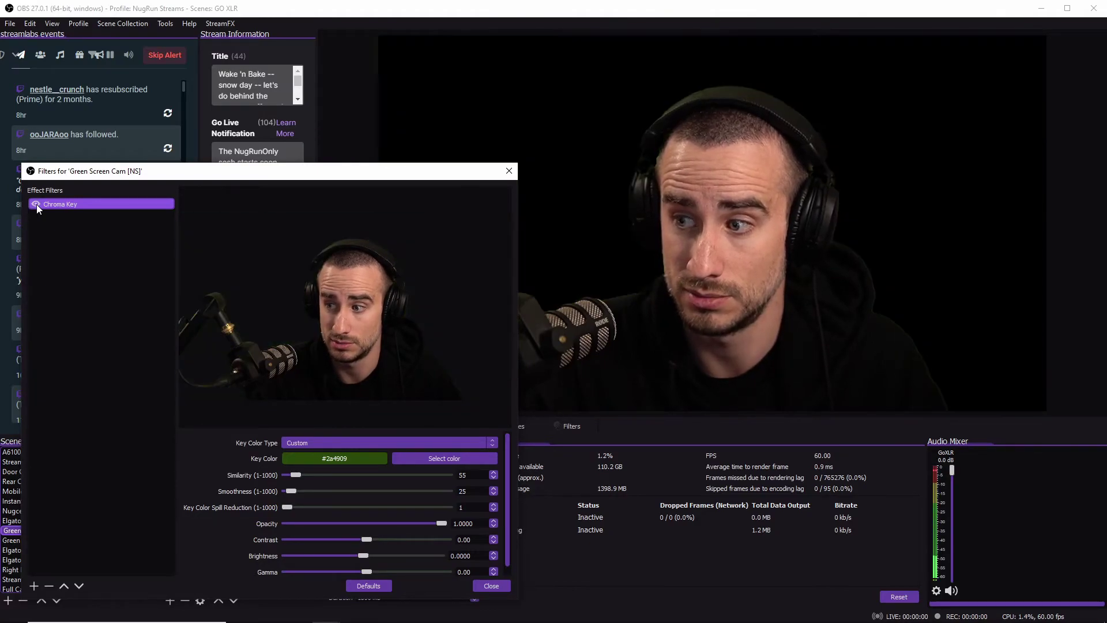
pyautogui.click(37, 204)
pyautogui.click(36, 204)
pyautogui.click(36, 204)
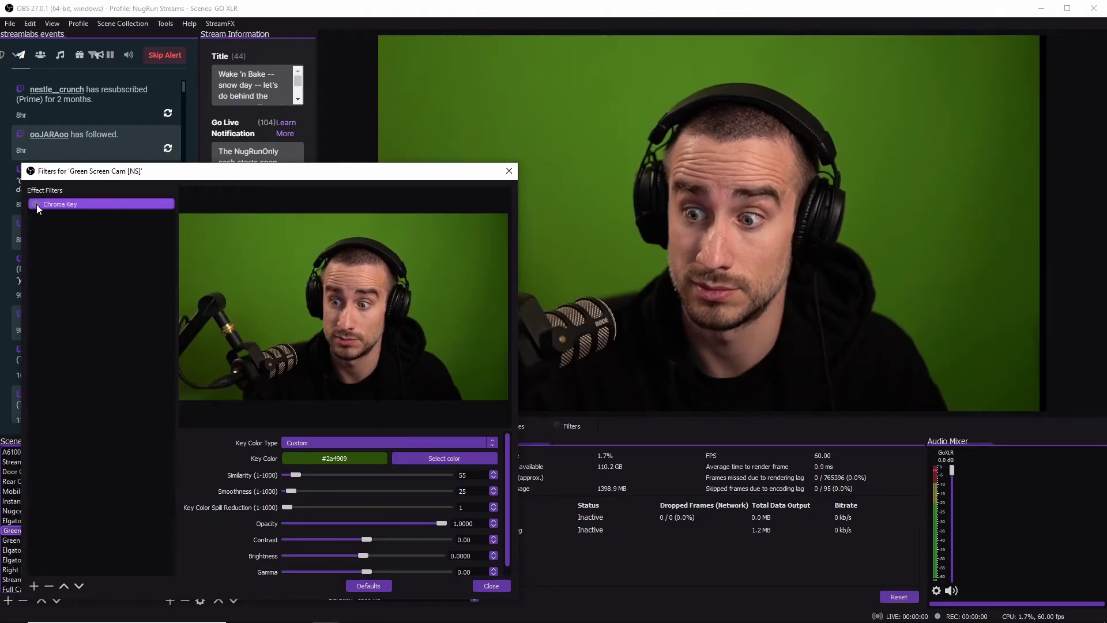
pyautogui.click(36, 204)
pyautogui.click(36, 204)
pyautogui.click(36, 204)
pyautogui.click(37, 204)
pyautogui.click(37, 204)
pyautogui.click(36, 204)
pyautogui.click(36, 204)
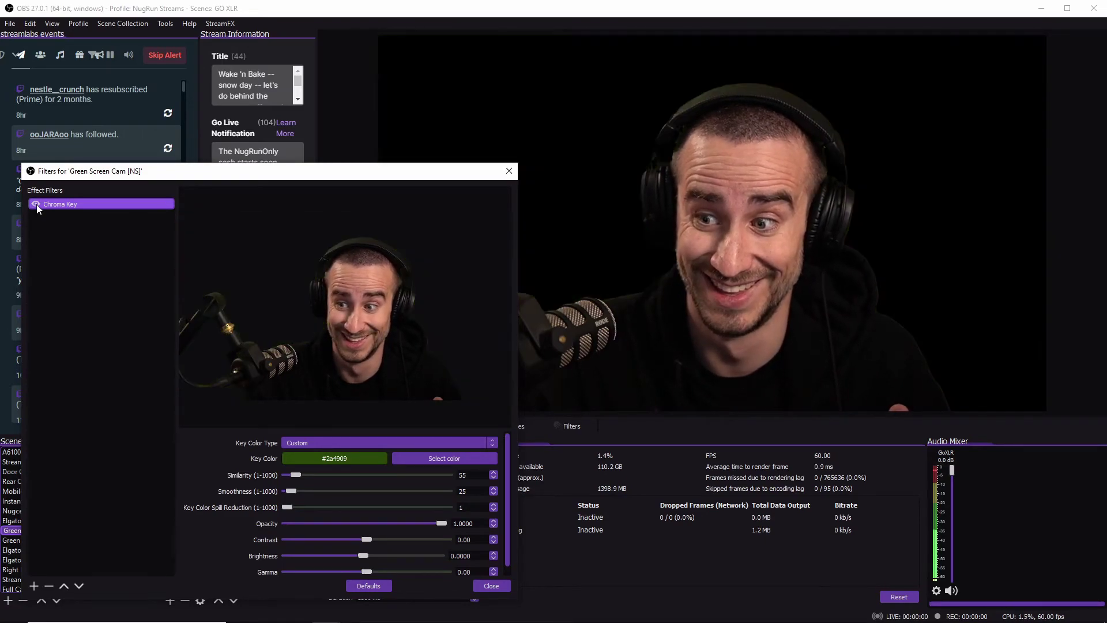